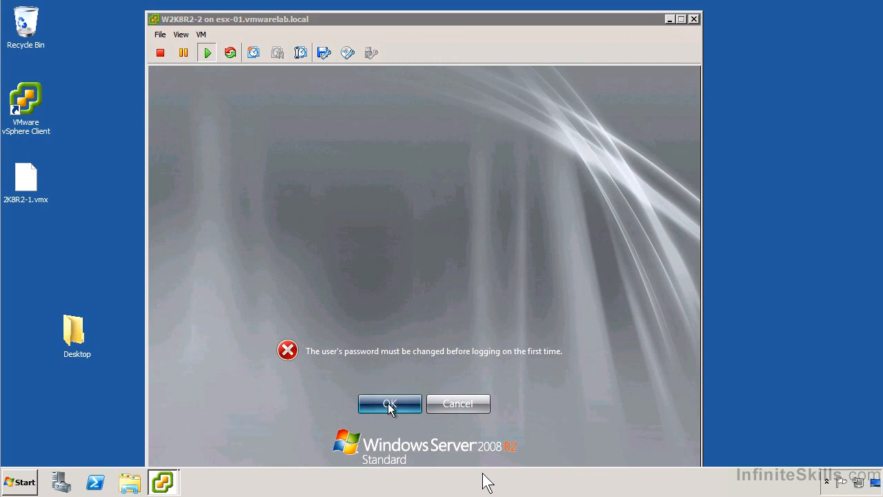
Step: Enter and confirm the new administrator password, then log on to Windows Server 2008 R2
text(P@ssw0rd)
key(Tab)
text(P@ssw0rd)
key(Return)
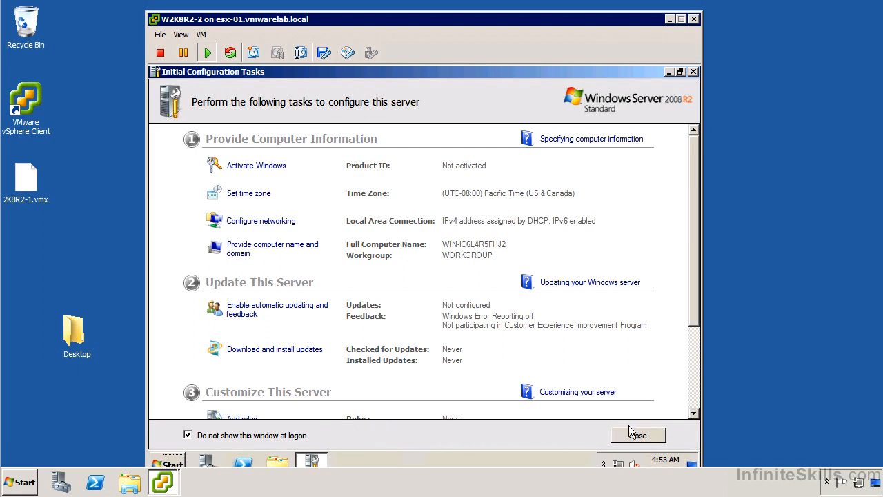
Step: Close Initial Configuration Tasks and Server Manager, then open Device Manager through Computer > Manage > Diagnostics
click(633, 438)
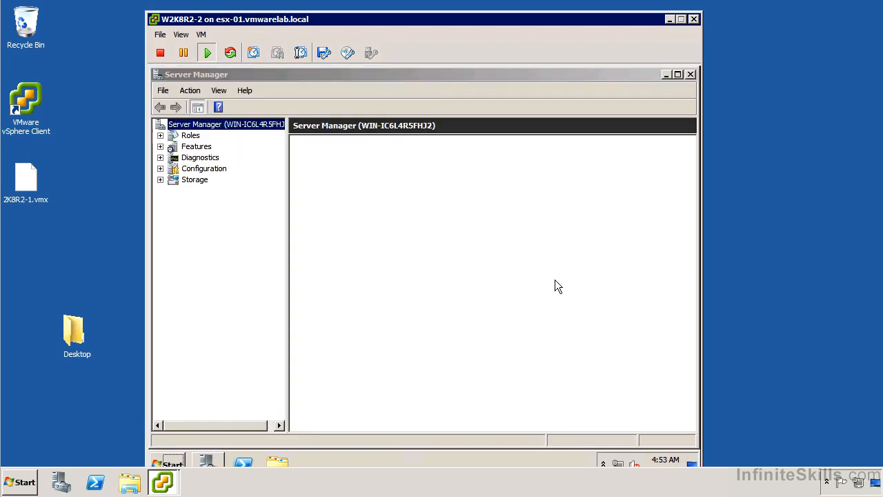
click(689, 76)
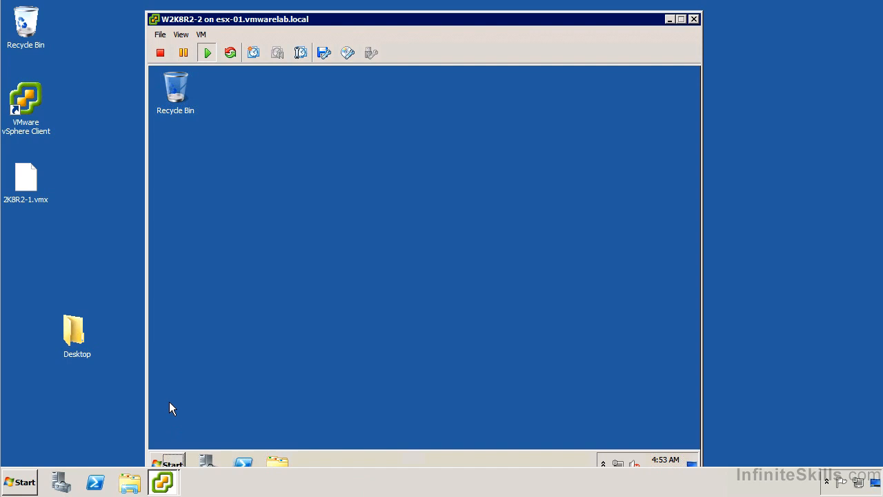
key(ctrl+Escape)
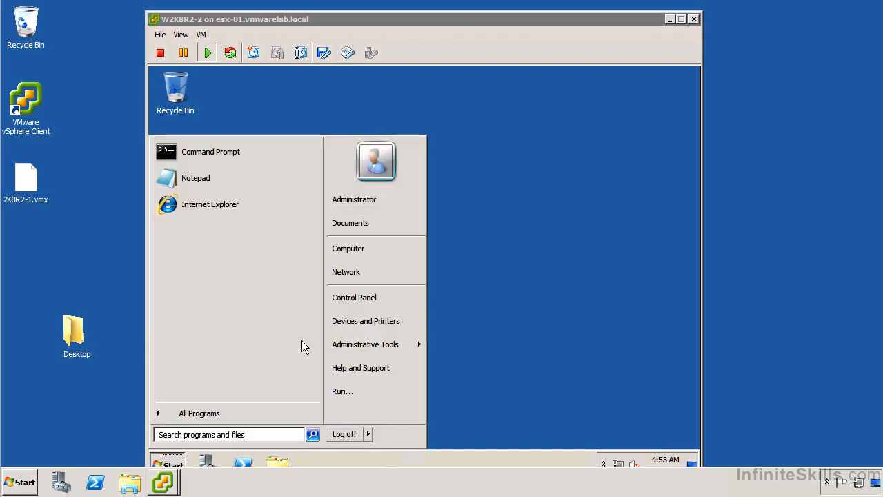
right_click(346, 247)
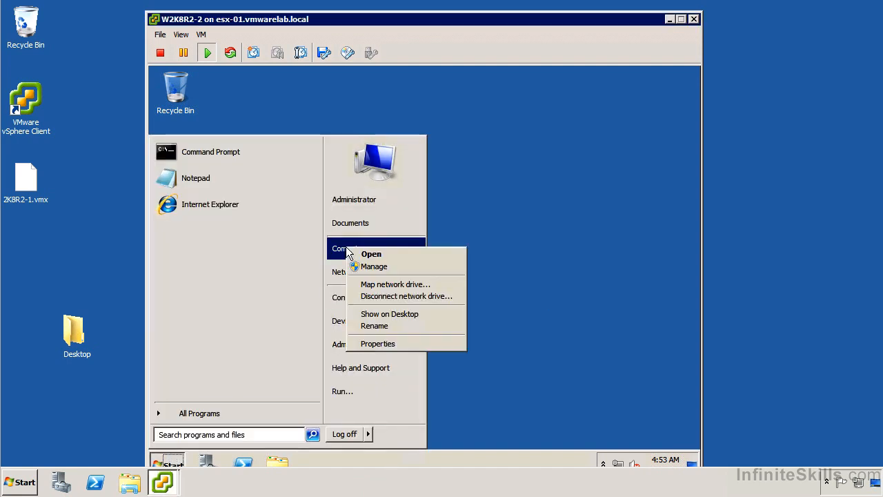
click(380, 268)
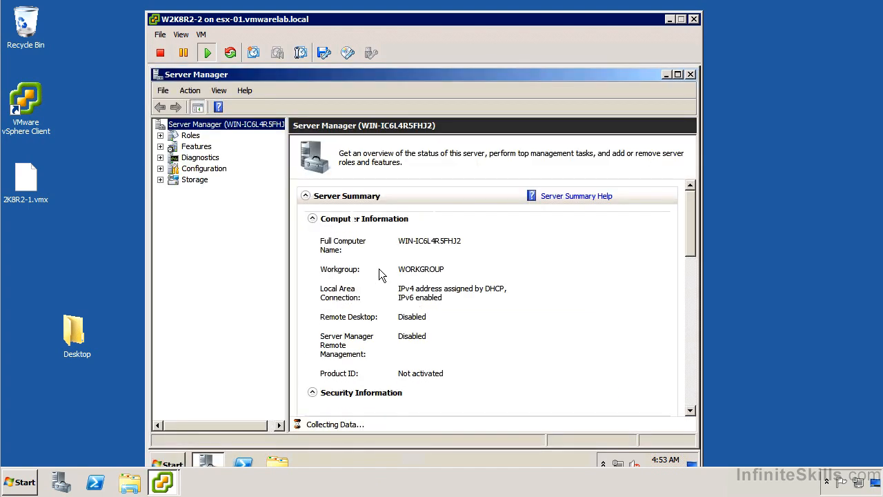
click(159, 157)
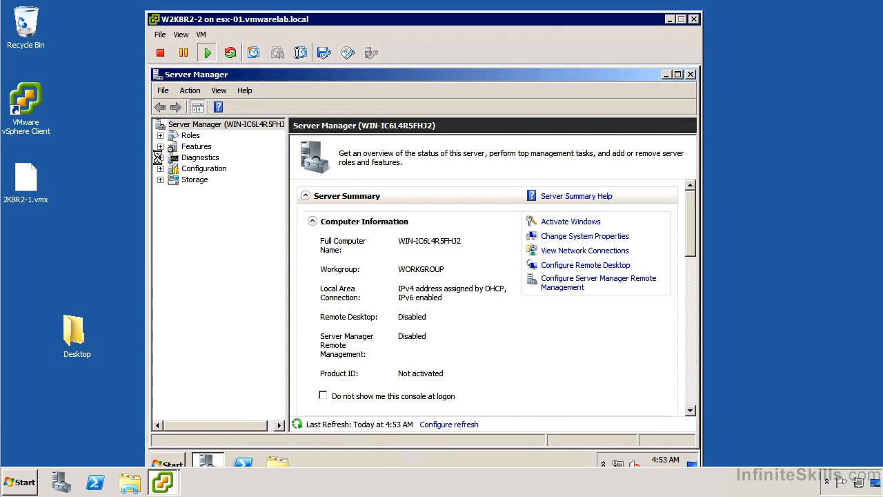
click(228, 191)
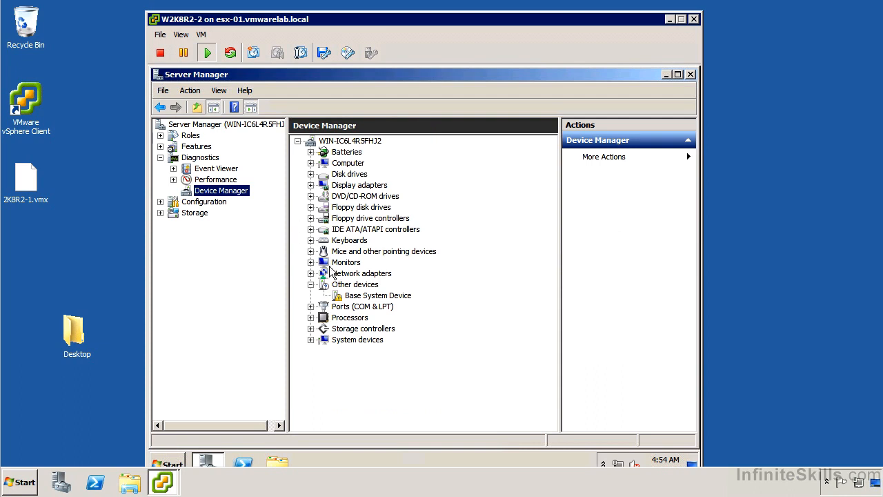
Step: Expand Display adapters, IDE ATA/ATAPI controllers, Network adapters, Processors and System devices, and scroll through the list
click(311, 185)
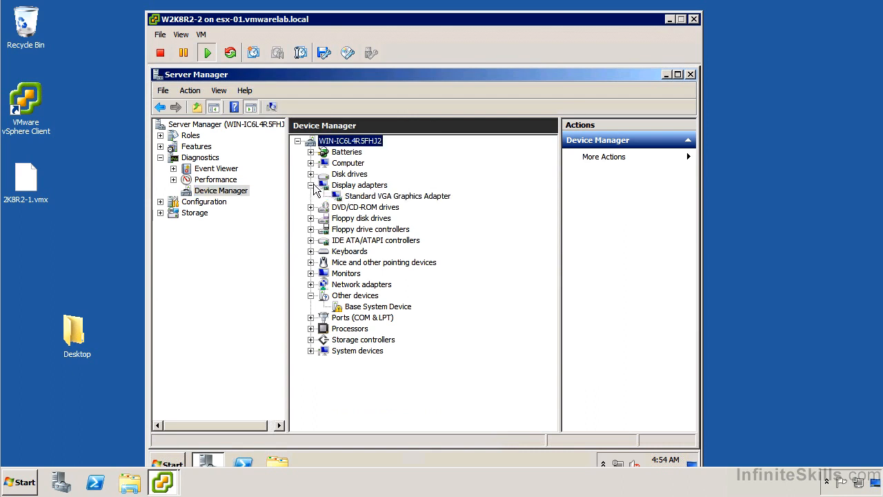
click(311, 240)
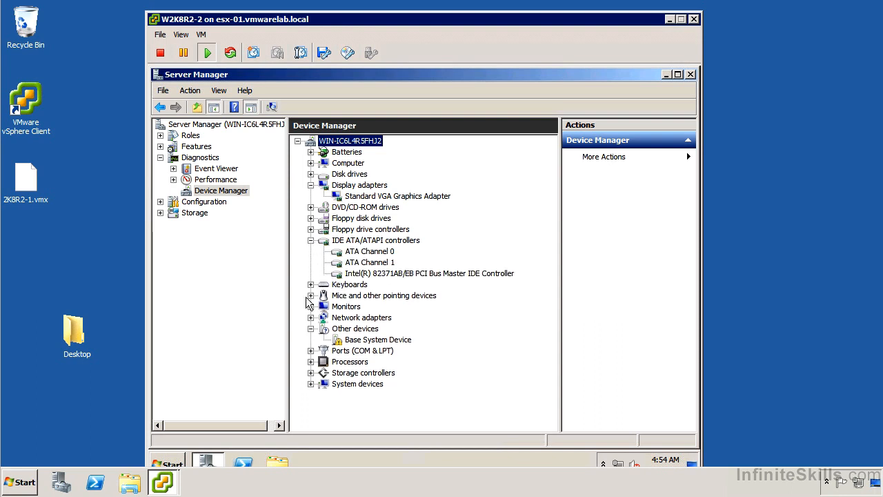
click(311, 317)
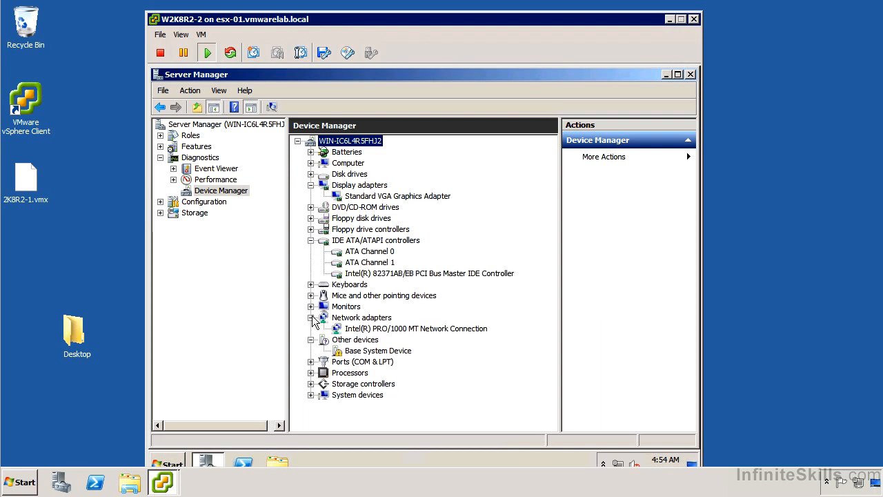
click(310, 373)
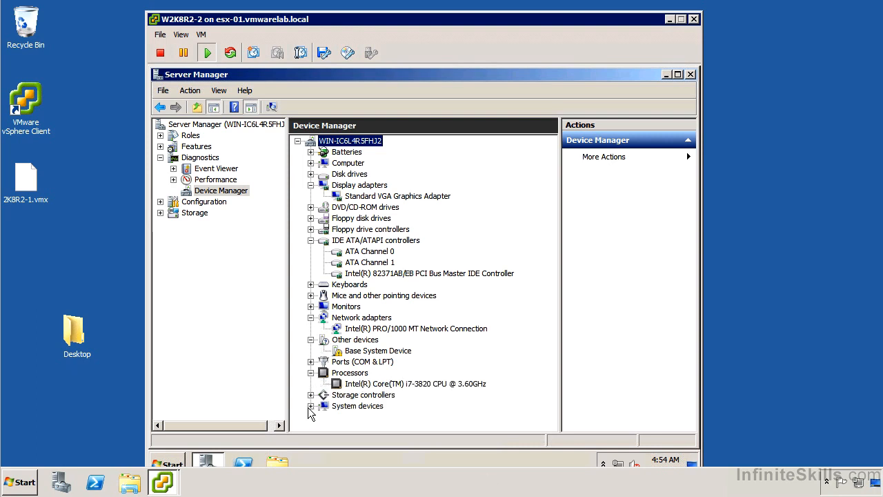
click(311, 406)
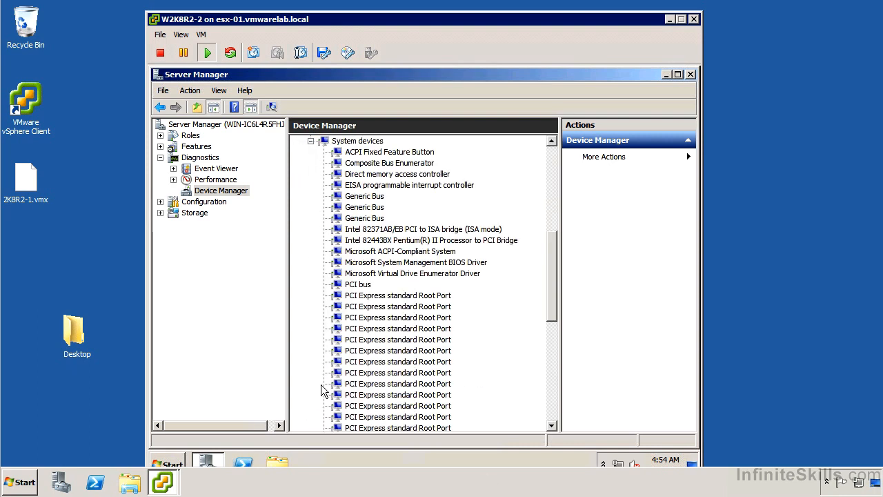
scroll(321, 384, down, 3)
scroll(319, 381, down, 5)
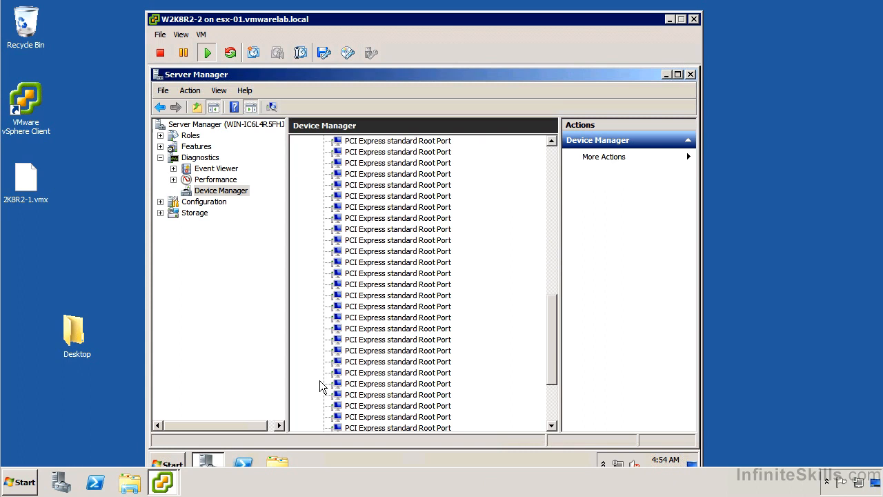
scroll(316, 377, down, 1)
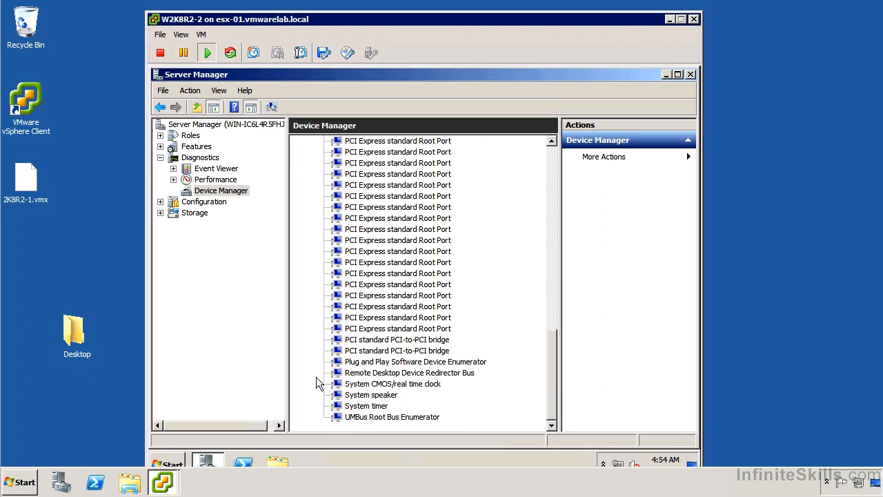
scroll(316, 377, up, 6)
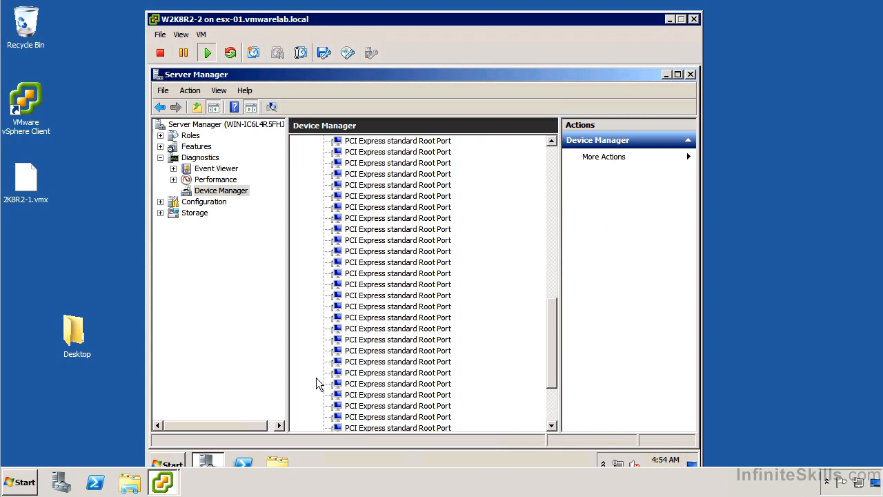
scroll(347, 338, up, 7)
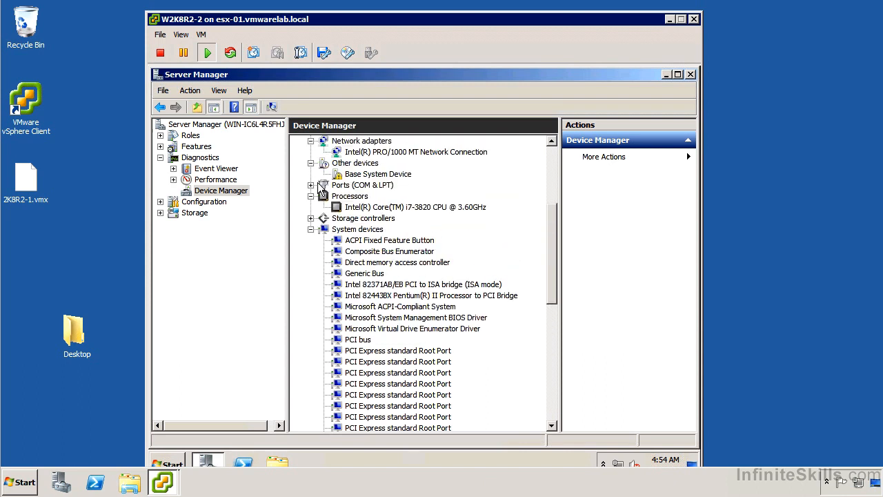
scroll(319, 189, up, 3)
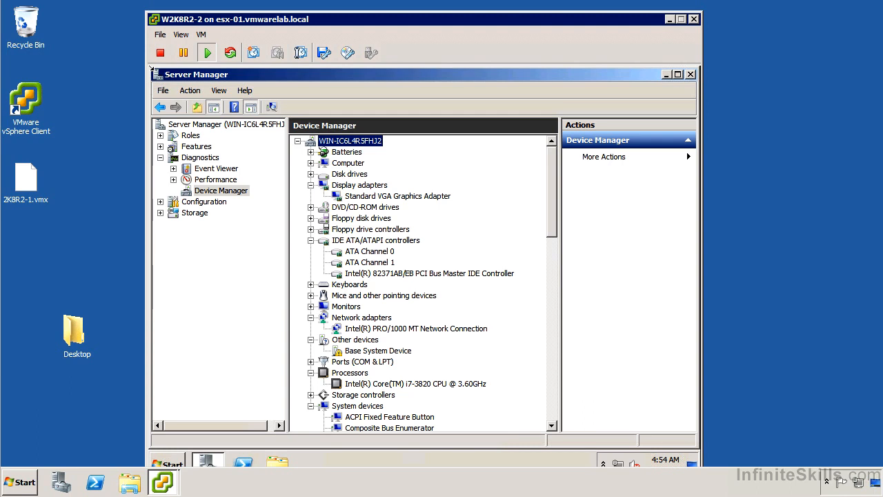
Step: Close Server Manager and confirm VM > Guest > Install/Upgrade VMware Tools to mount the installer disc
double_click(154, 80)
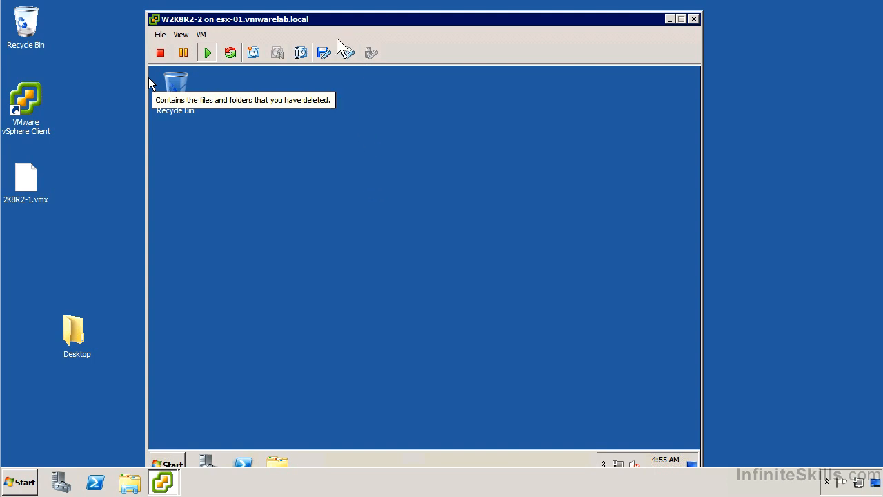
click(201, 34)
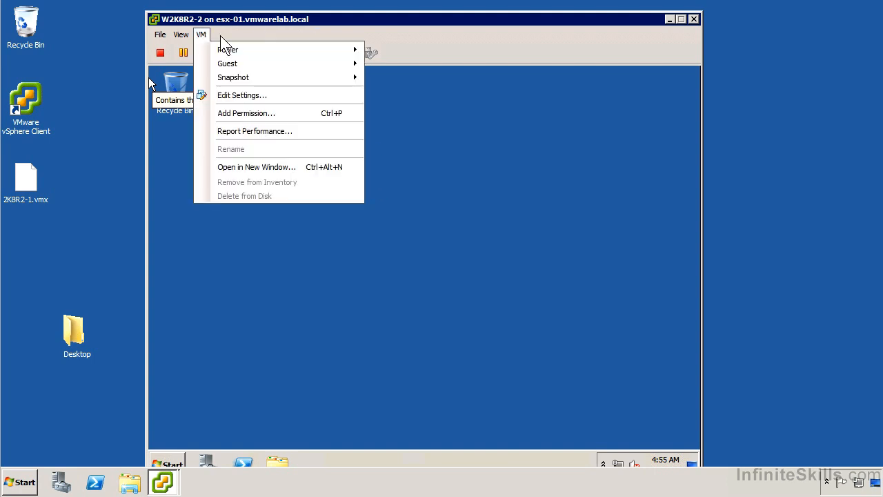
mouse_move(306, 63)
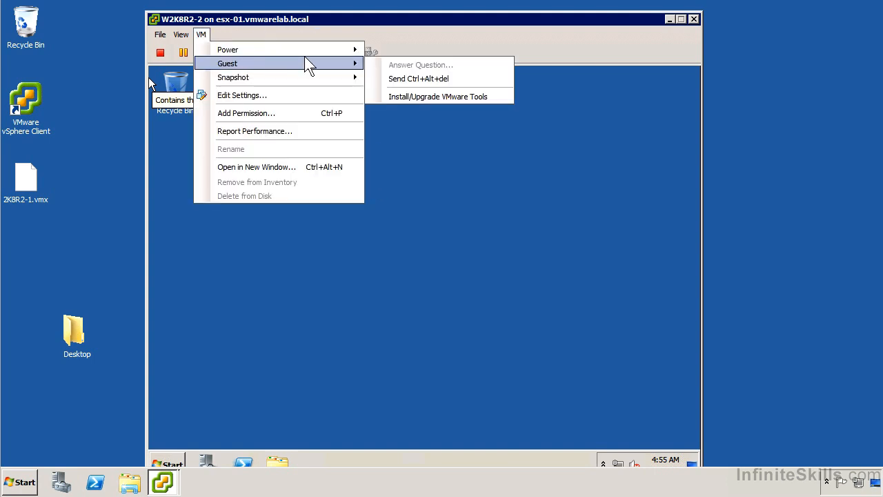
click(419, 96)
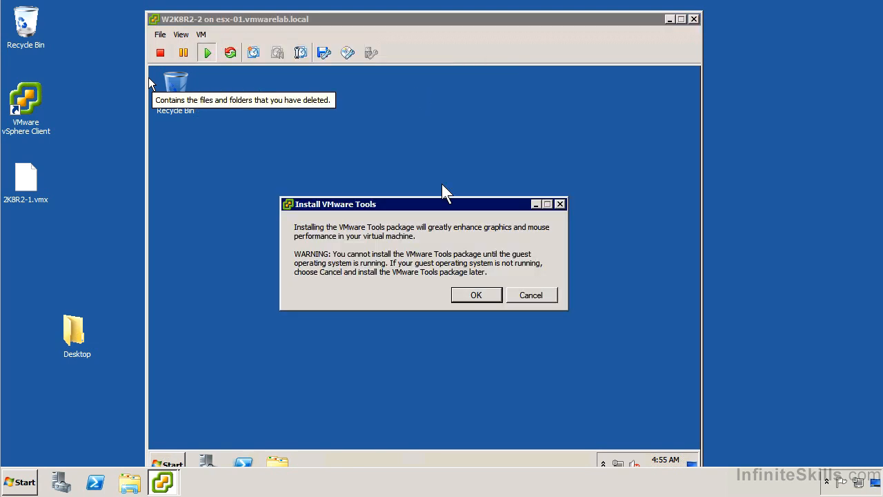
click(486, 294)
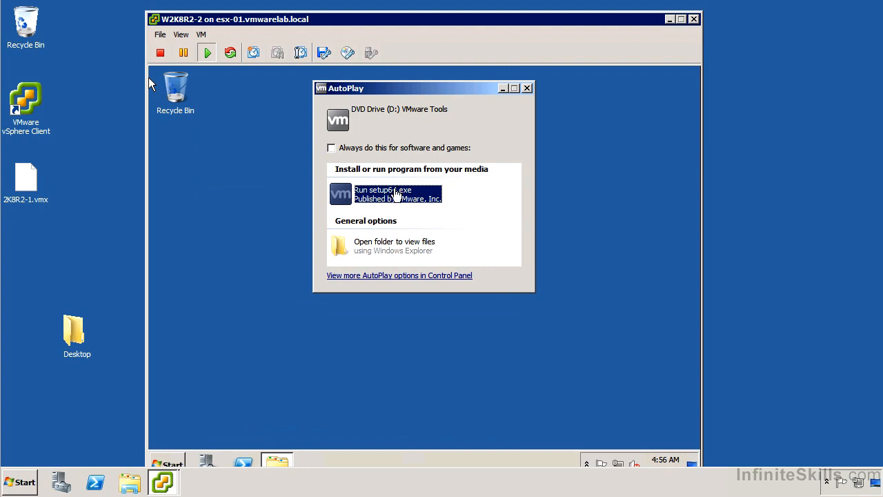
Step: Run setup64.exe, pass the welcome page and select the Complete setup type
click(397, 196)
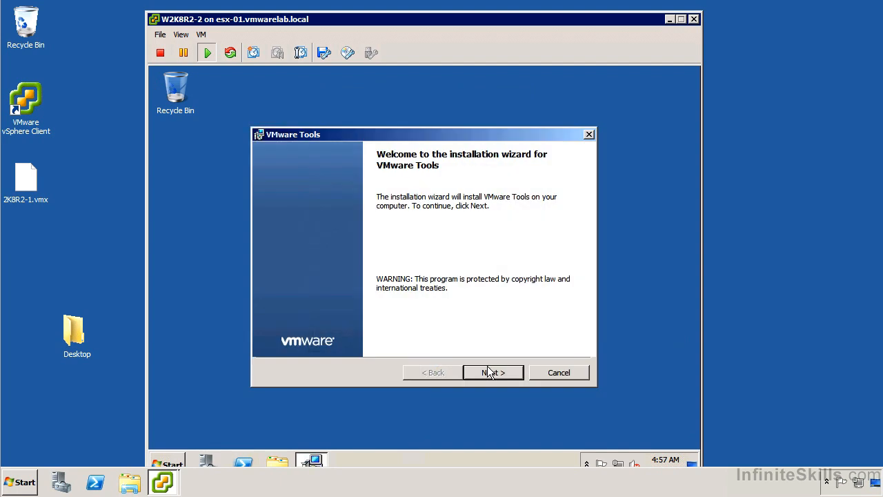
click(493, 373)
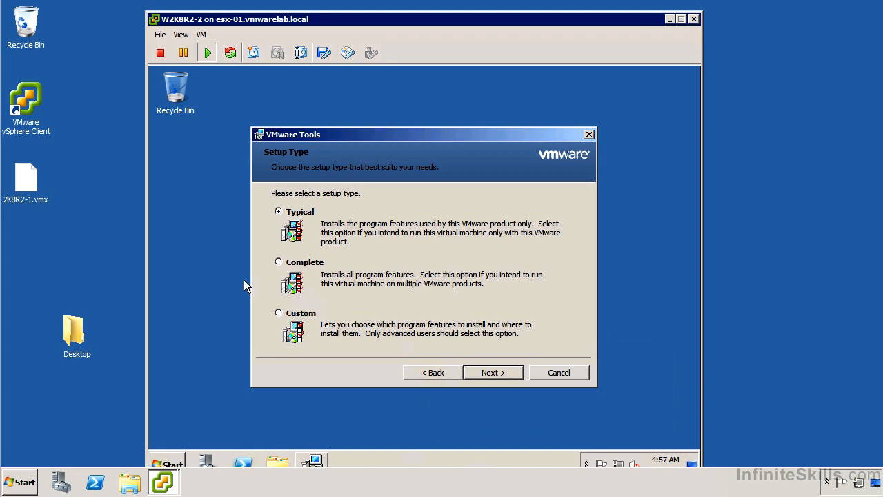
click(293, 313)
click(494, 372)
Step: Start the VMware Tools installation and let the guest reboot to the logon screen
click(494, 372)
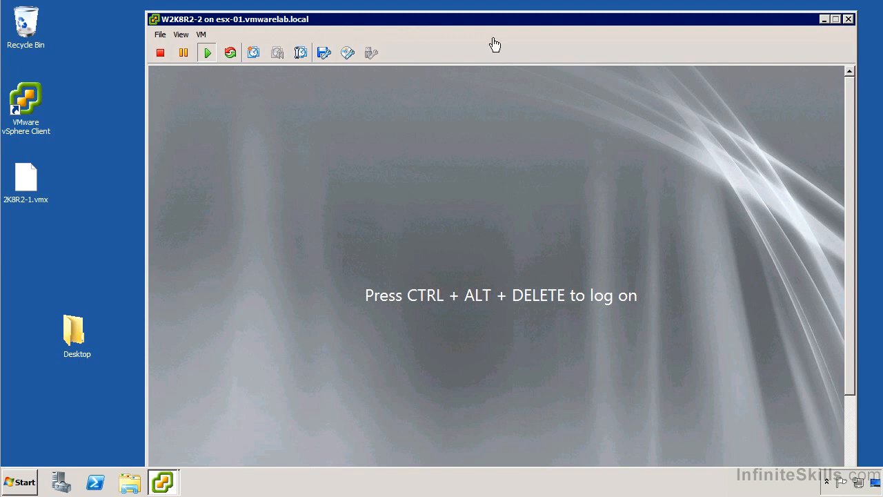
Step: Send Ctrl+Alt+Del to the guest, log on as Administrator, and reposition the console window
click(203, 35)
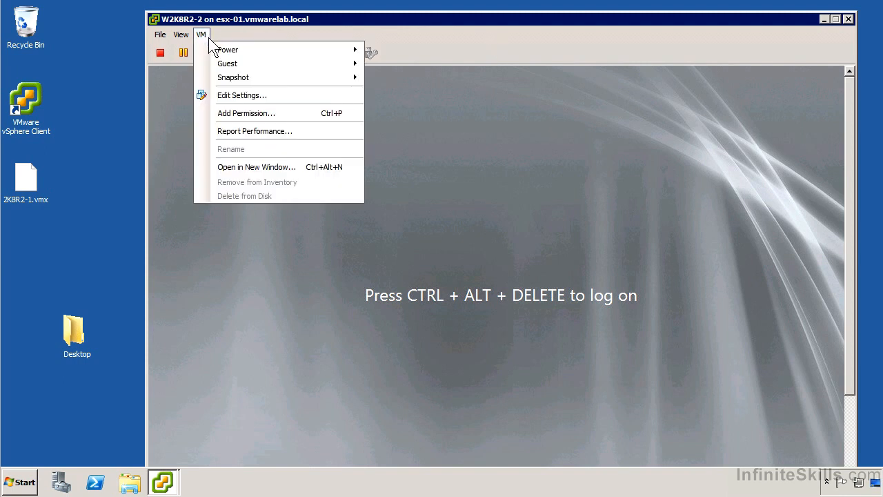
mouse_move(226, 58)
mouse_move(282, 63)
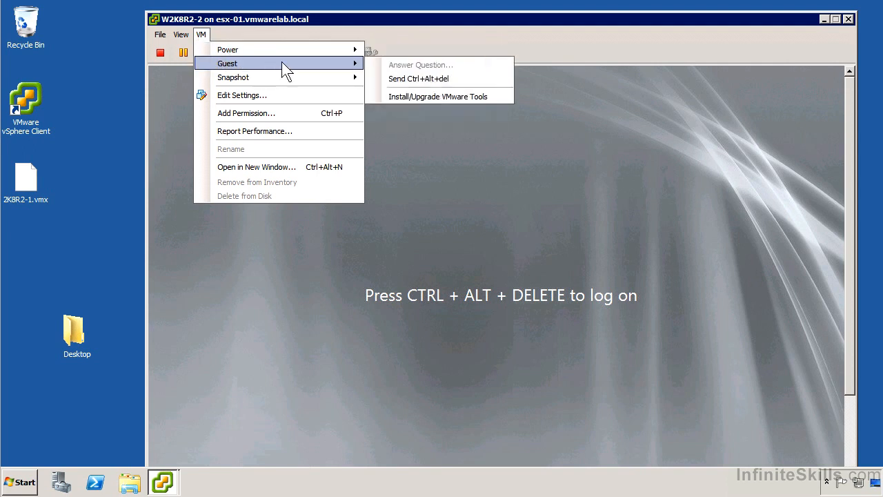
click(444, 80)
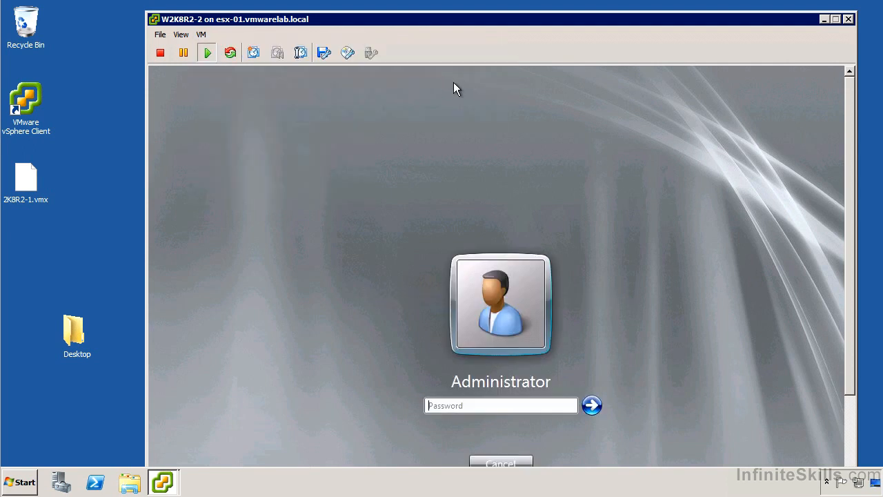
text(••••••••)
key(Return)
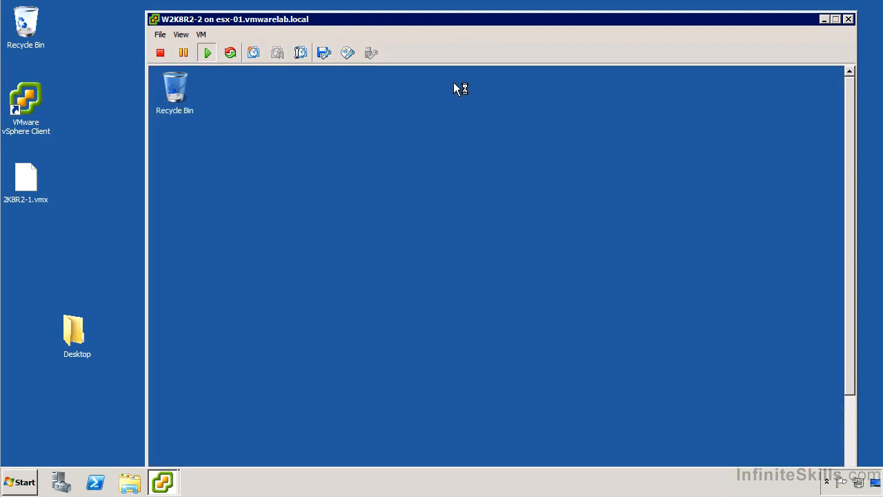
click(363, 244)
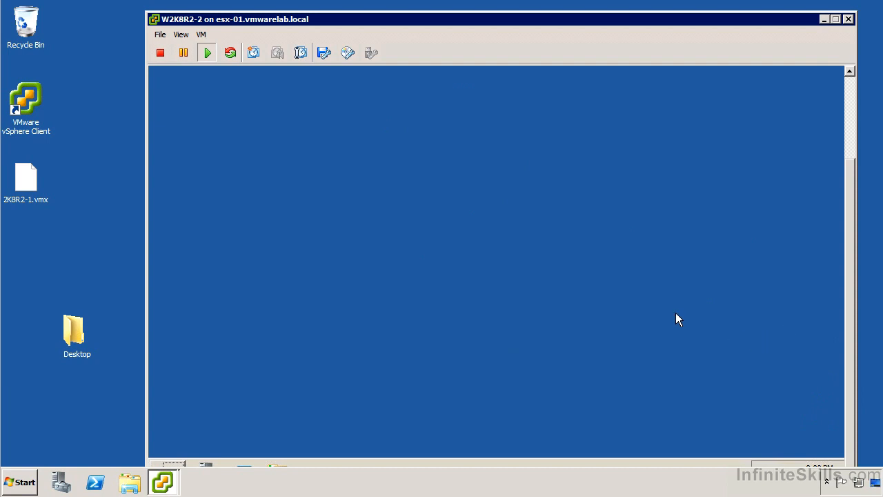
drag(520, 25, 497, 14)
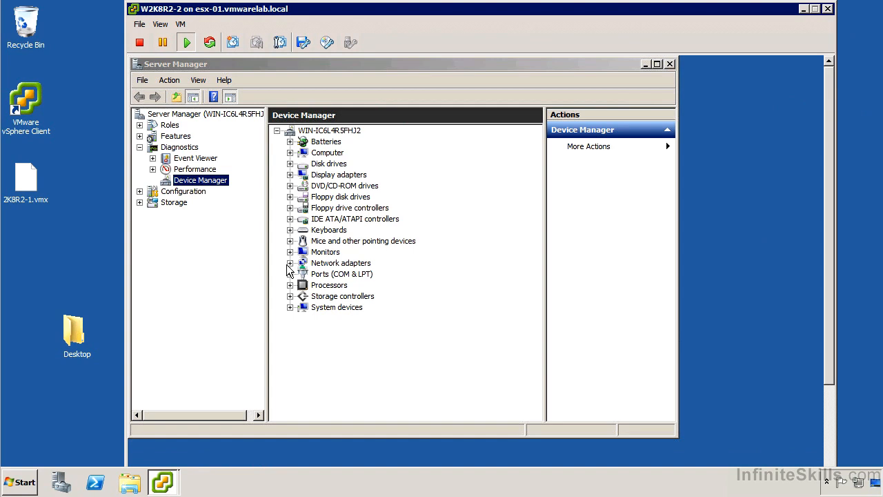
Step: Expand Network adapters, Processors, Storage controllers and System devices, then open Configuration > Services
click(290, 263)
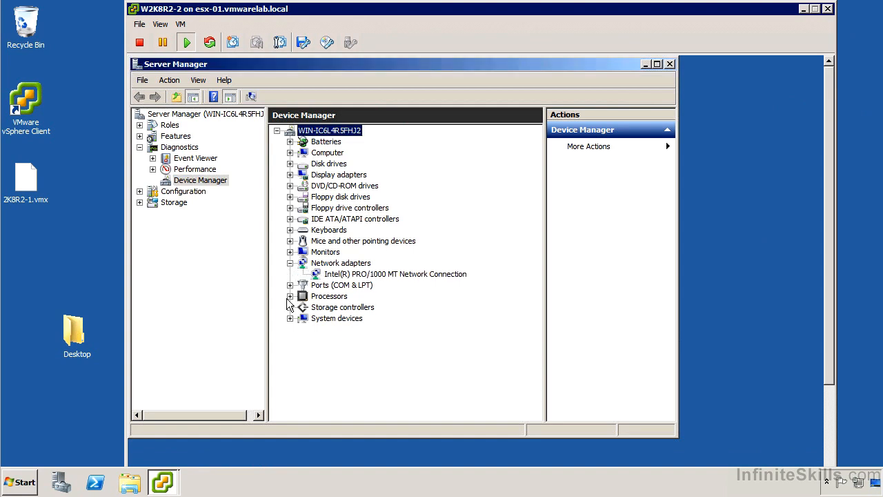
click(290, 296)
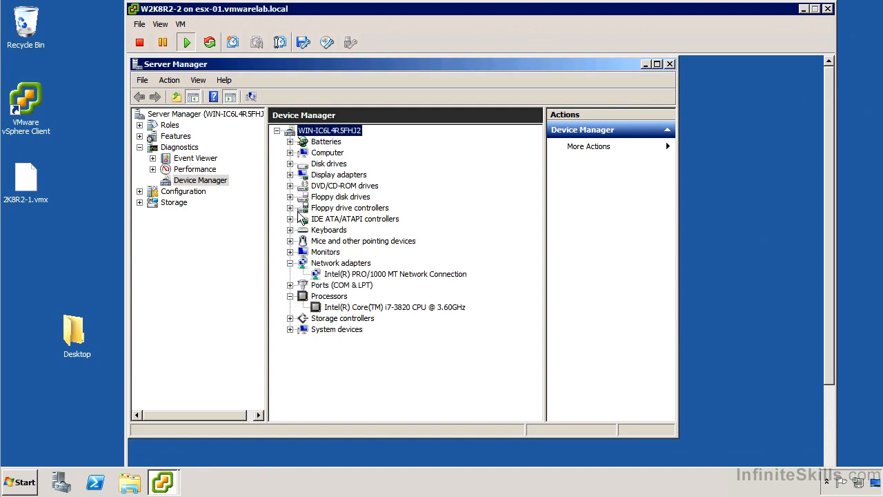
click(290, 318)
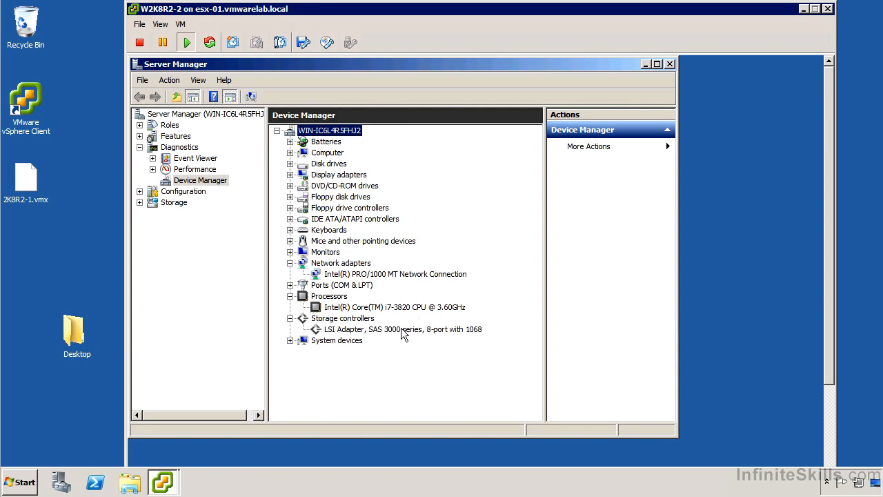
click(290, 341)
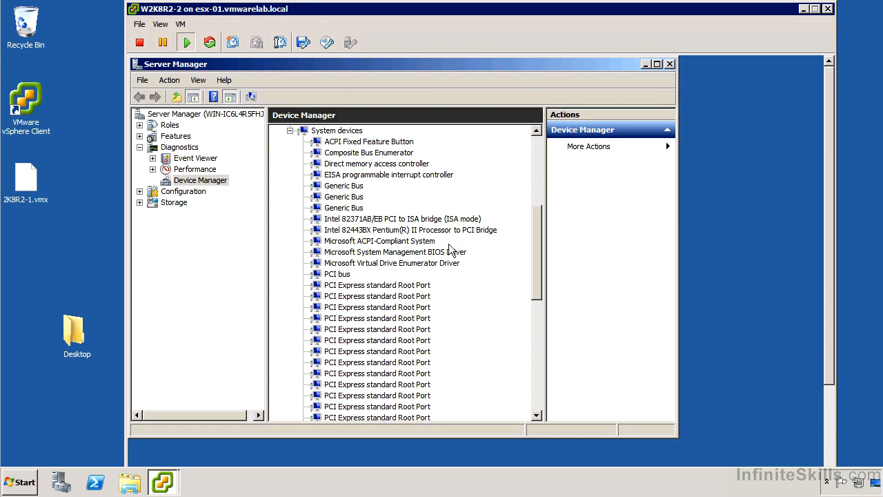
scroll(449, 245, up, 7)
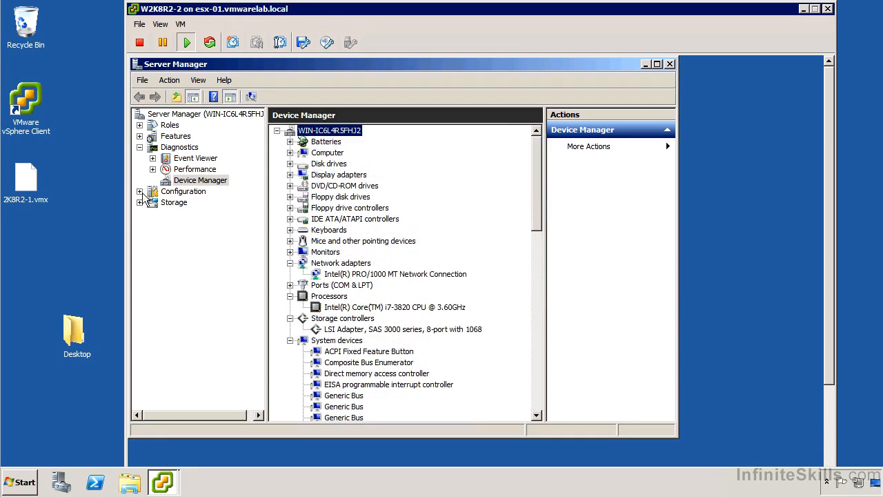
click(139, 191)
click(187, 226)
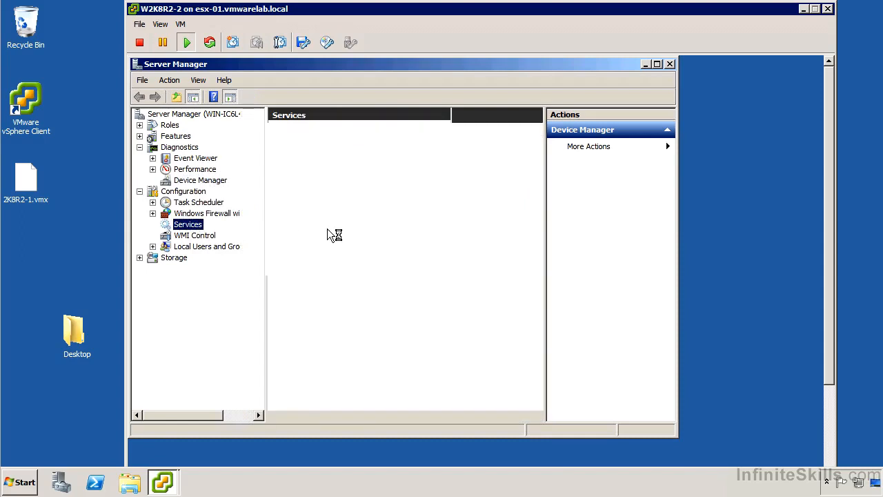
Step: Maximize Server Manager and select the VMTools service to see it Started with Automatic startup
click(657, 63)
drag(696, 164, 672, 392)
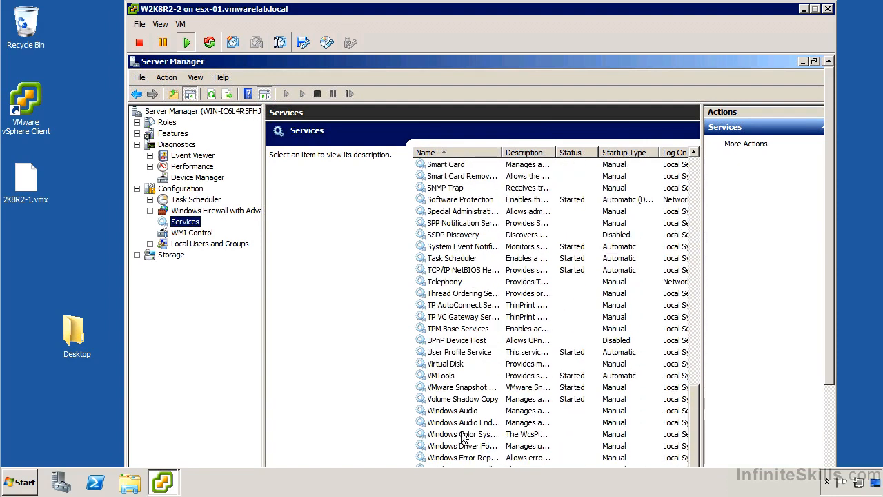
click(461, 376)
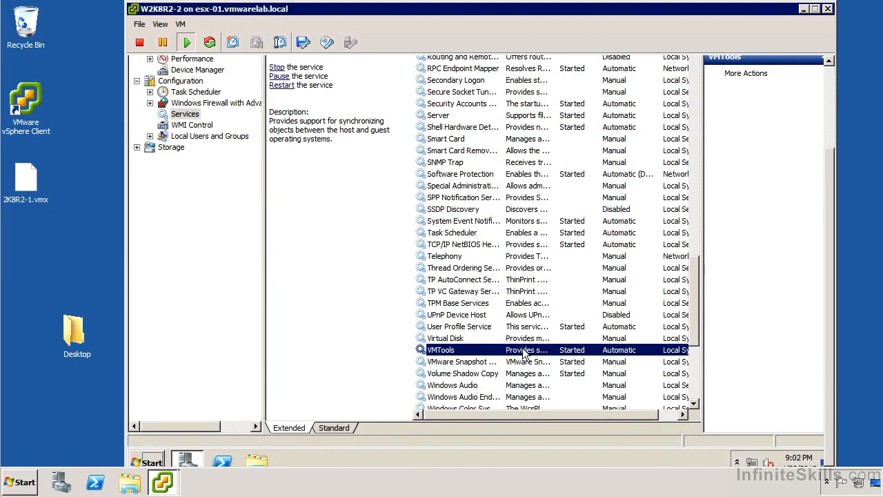
Step: Check the VMTools Recovery tab keeps Restart the Service for subsequent failures, then cancel the properties
right_click(573, 350)
click(578, 322)
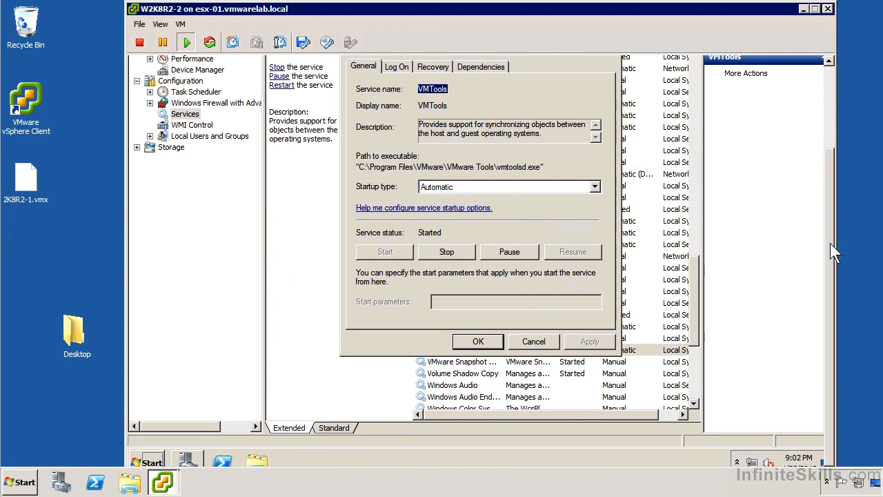
drag(830, 243, 830, 212)
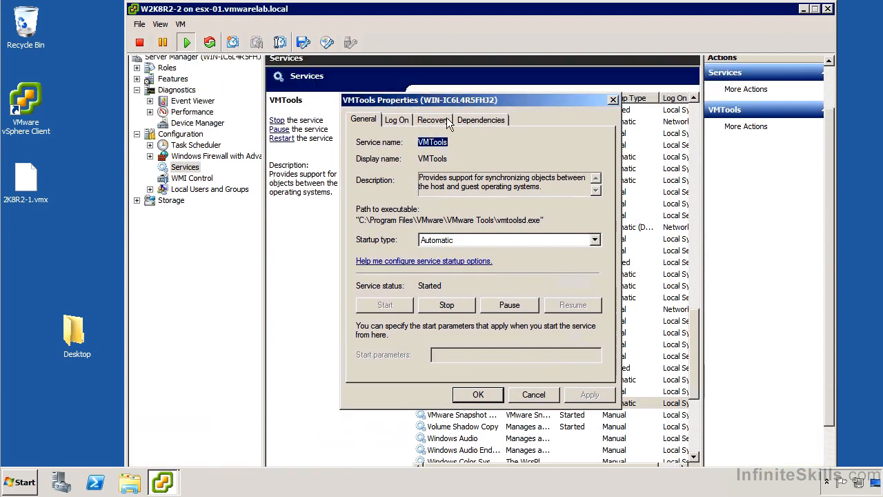
click(445, 121)
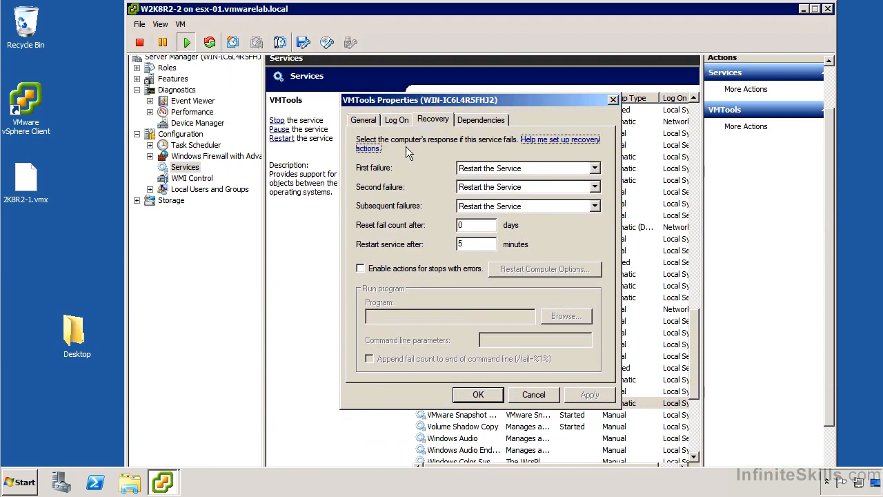
click(527, 207)
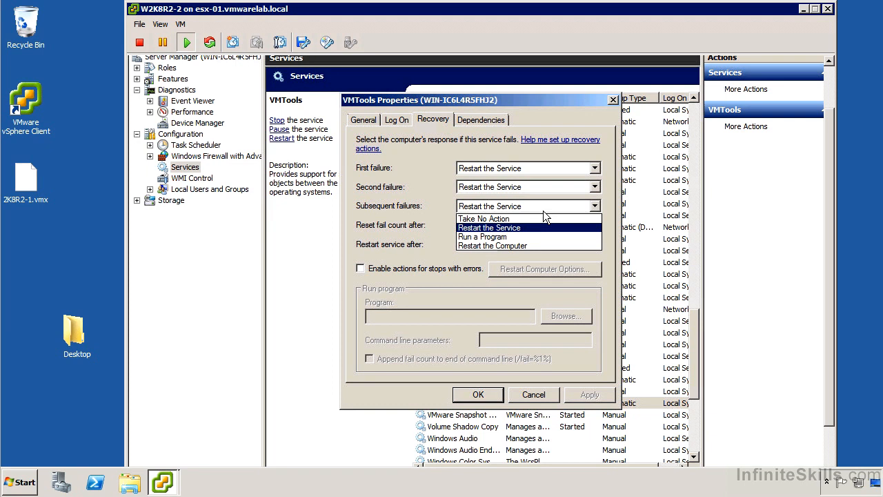
click(543, 210)
click(533, 394)
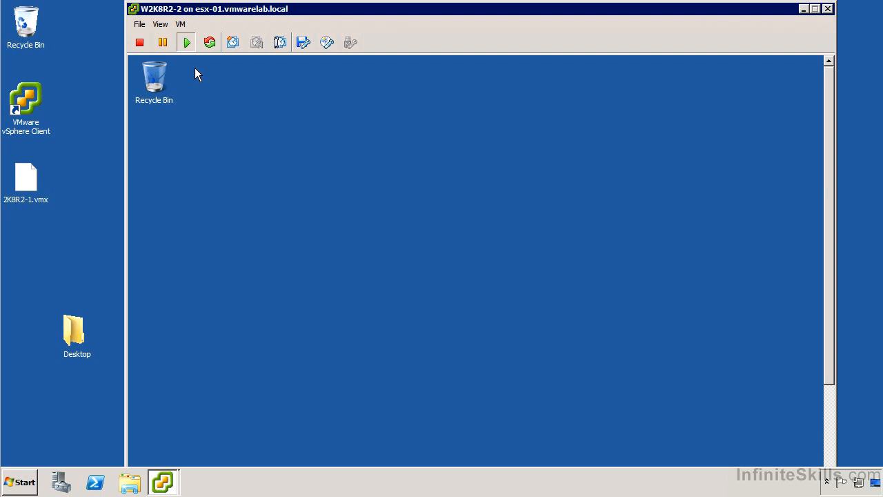
Step: Switch the W2K8R2-2 console to full screen mode and confirm the full-screen prompt
click(185, 24)
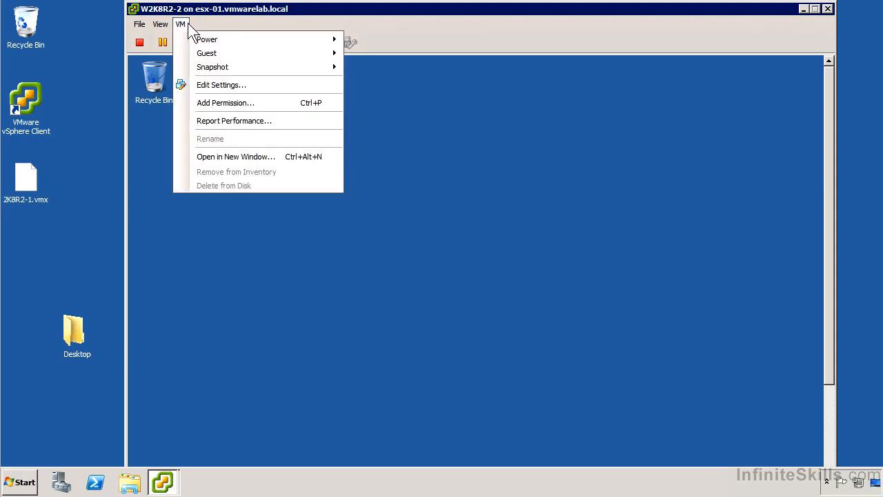
click(182, 24)
click(163, 24)
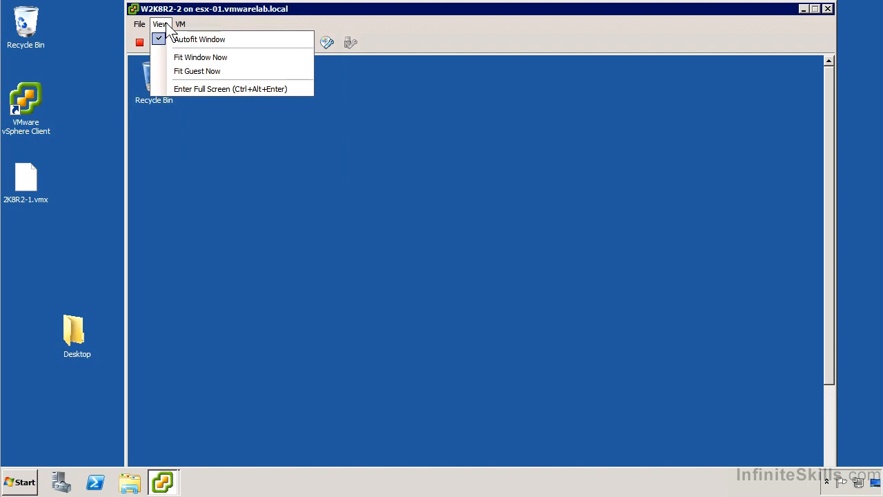
click(186, 90)
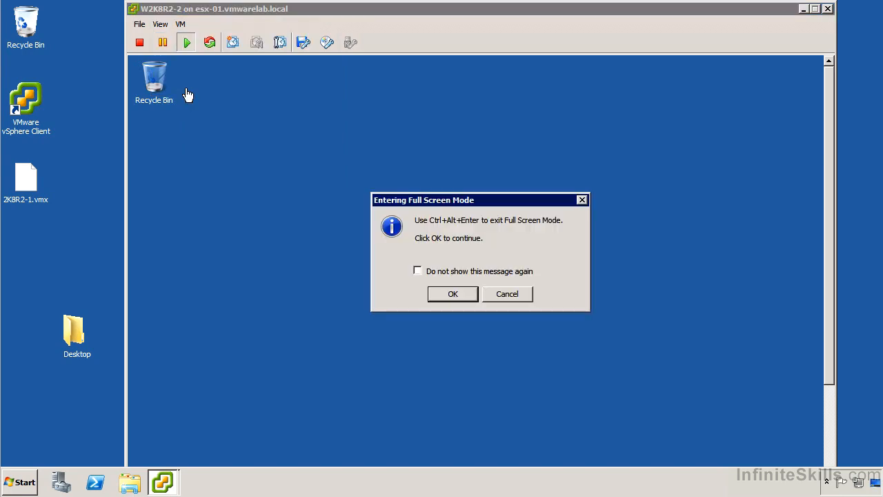
click(450, 296)
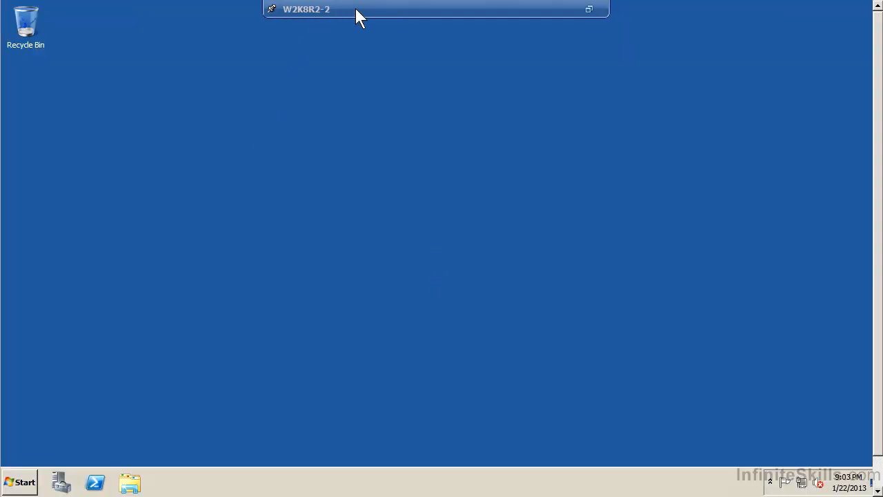
Step: Unpin the full-screen bar, check the guest's hidden tray icons, then right-click the taskbar clock area
click(272, 10)
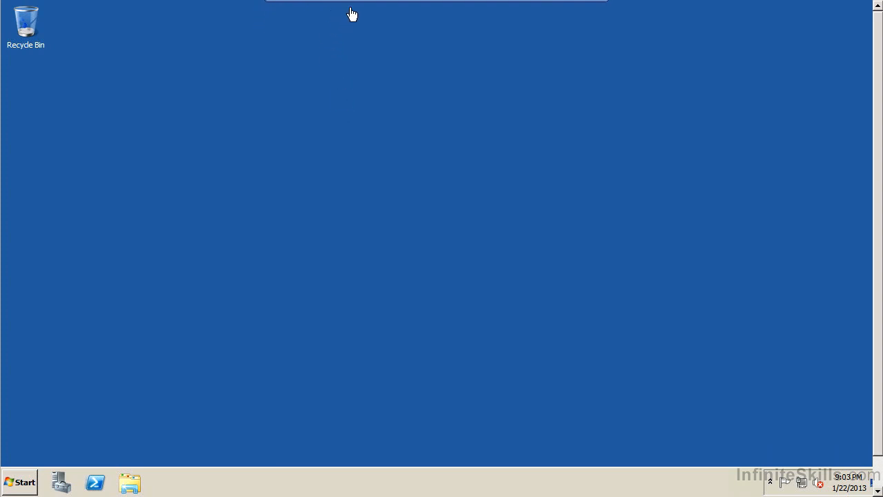
mouse_move(362, 2)
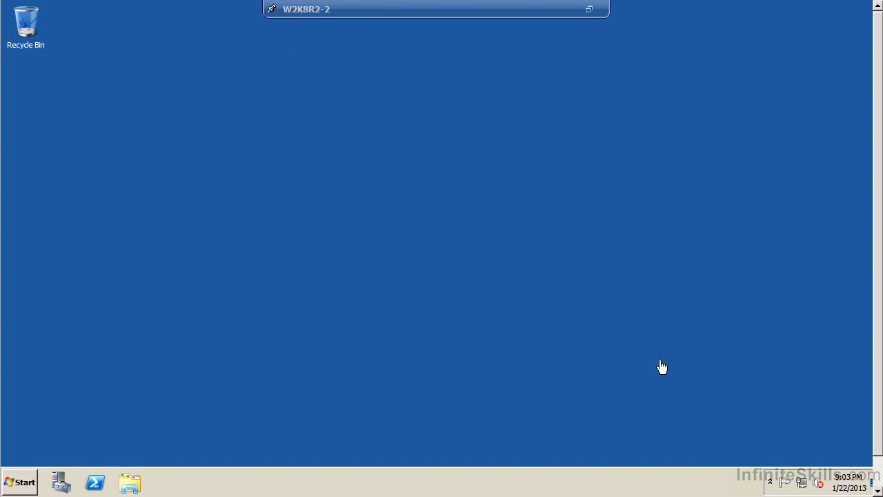
click(772, 478)
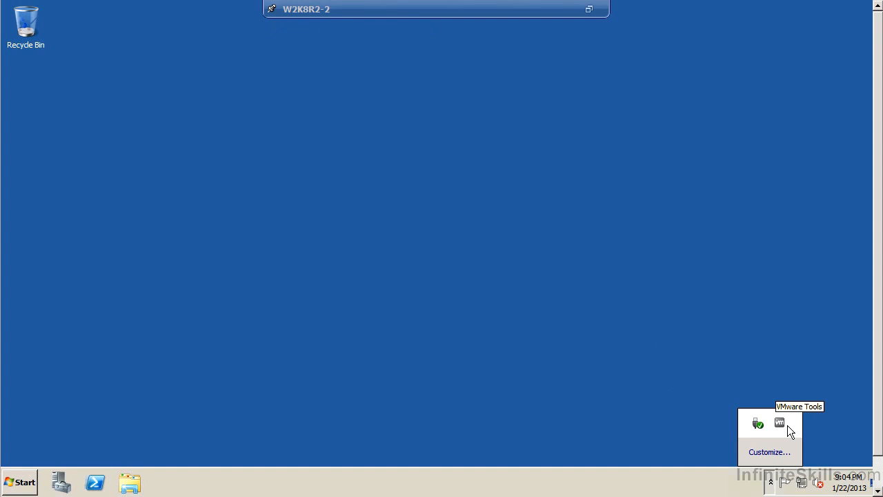
click(828, 481)
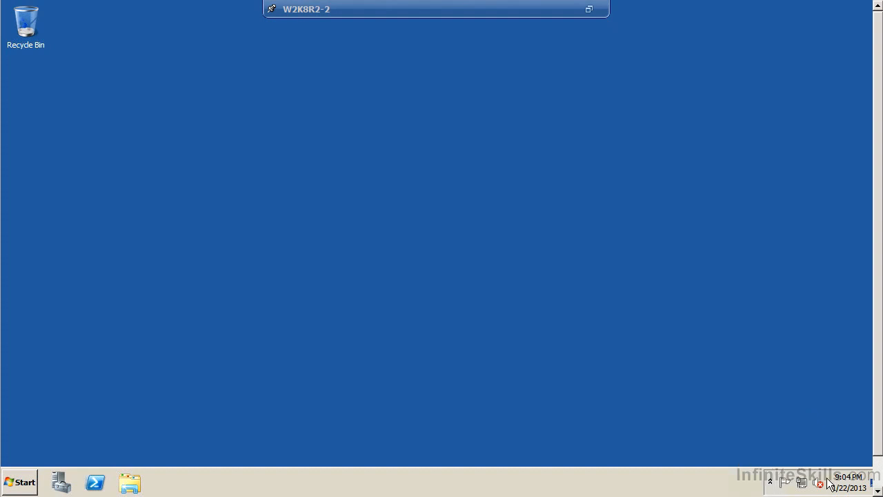
right_click(829, 481)
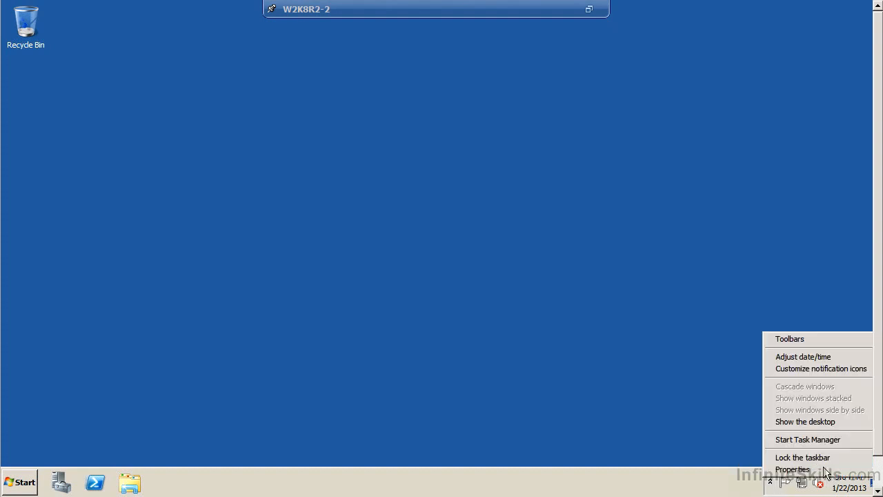
Step: In Customize notification icons, set Action Center and Volume to hide icon and notifications
click(812, 369)
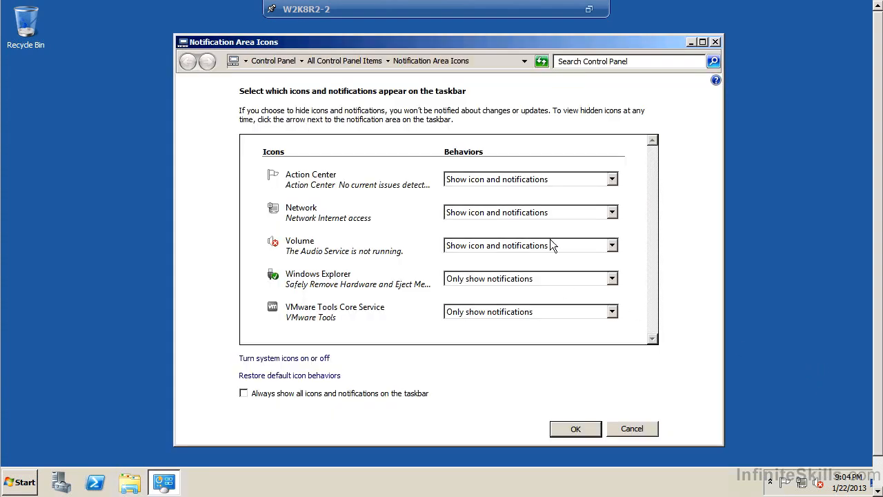
click(485, 180)
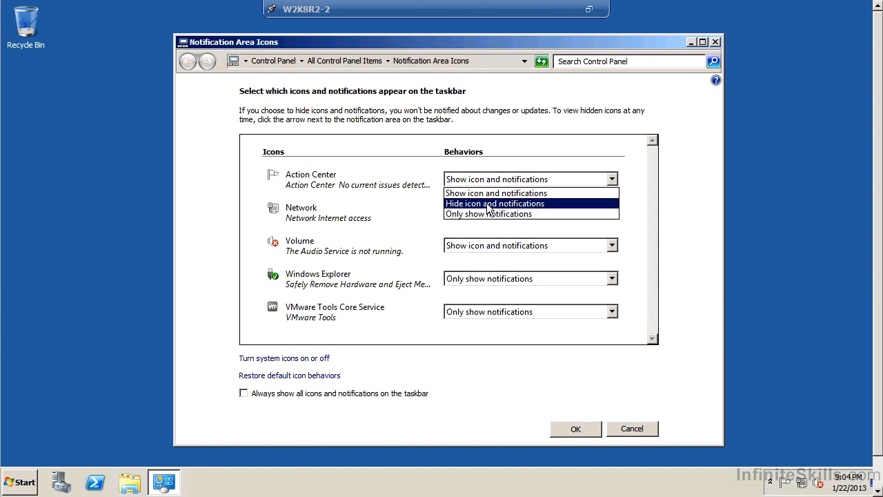
click(488, 206)
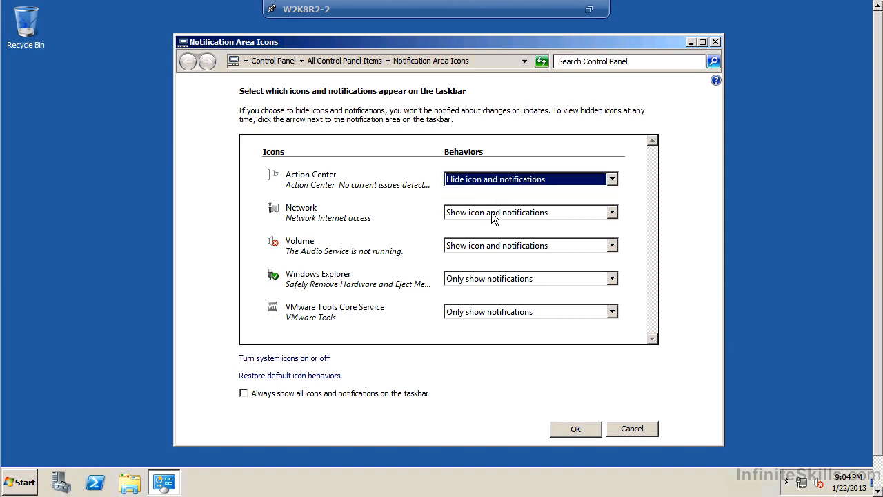
click(484, 247)
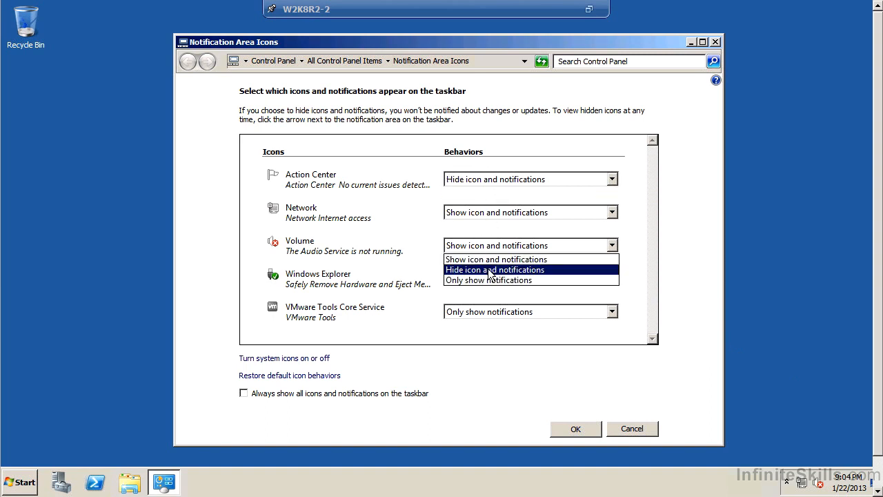
click(489, 270)
Step: Set VMware Tools and Windows Explorer to always show icon and notifications
click(474, 314)
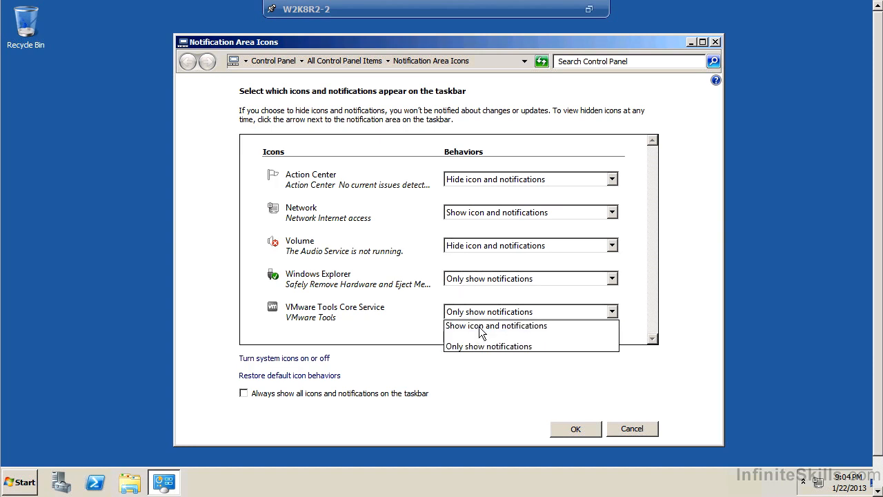
click(484, 326)
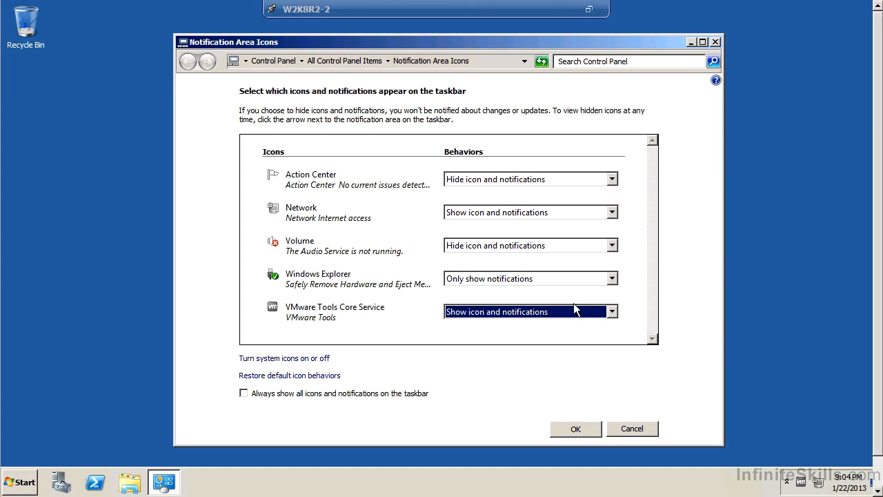
click(476, 280)
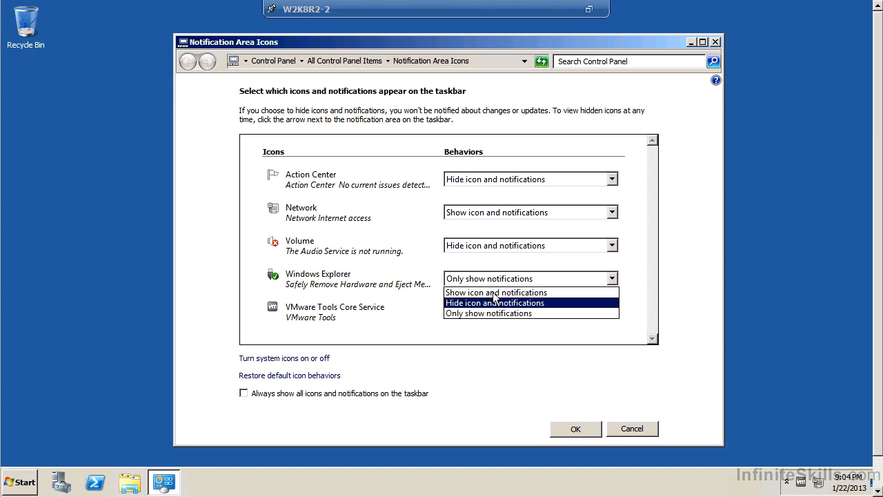
click(495, 293)
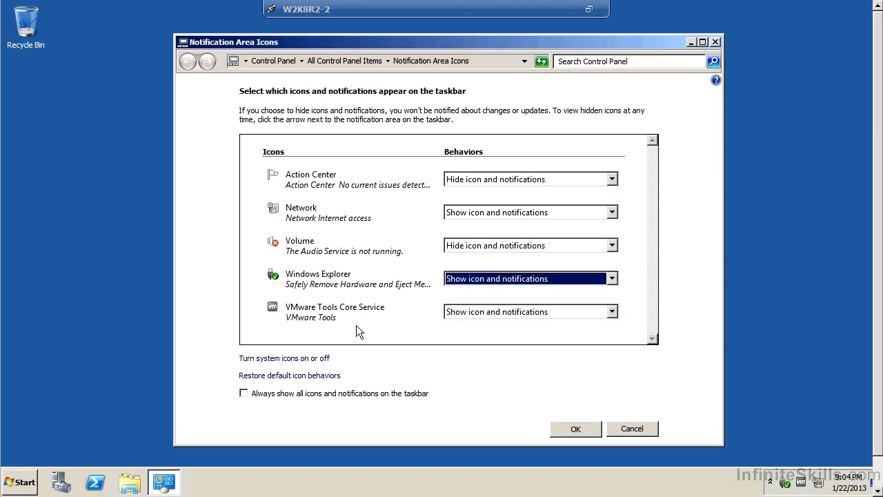
click(286, 358)
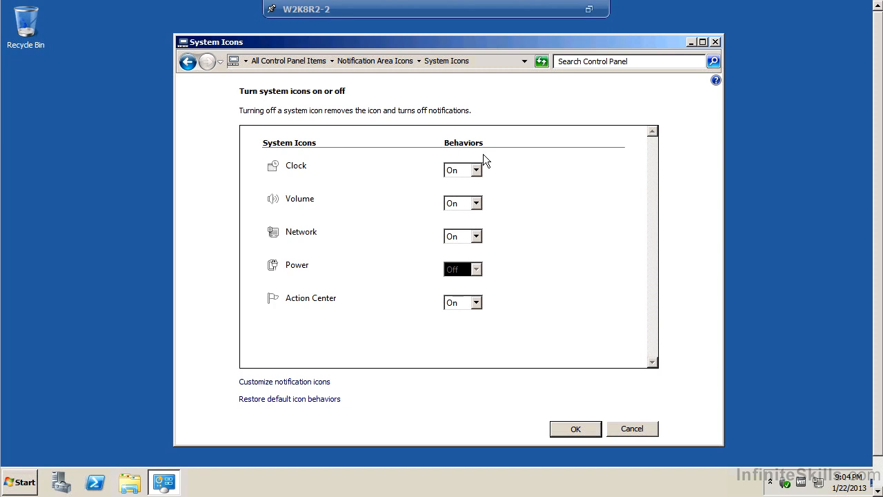
Step: Turn the Clock system icon off and apply both the System Icons and Notification Area Icons pages
click(467, 174)
click(452, 196)
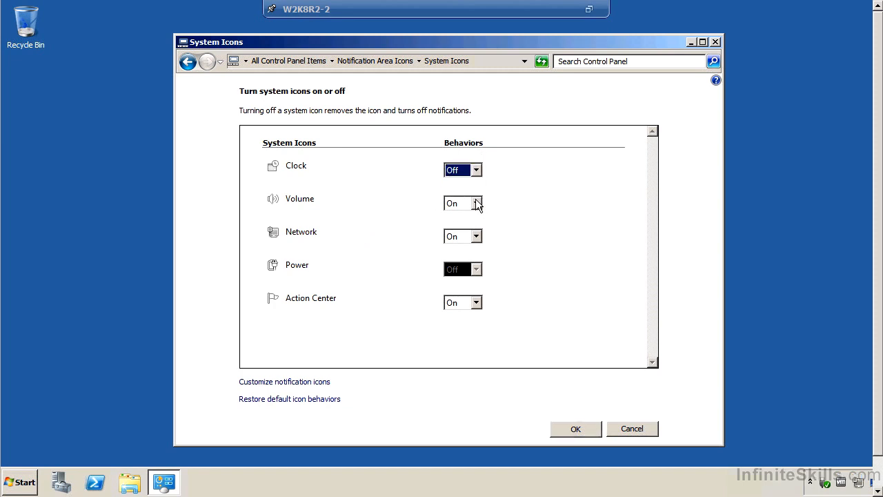
click(592, 429)
click(585, 429)
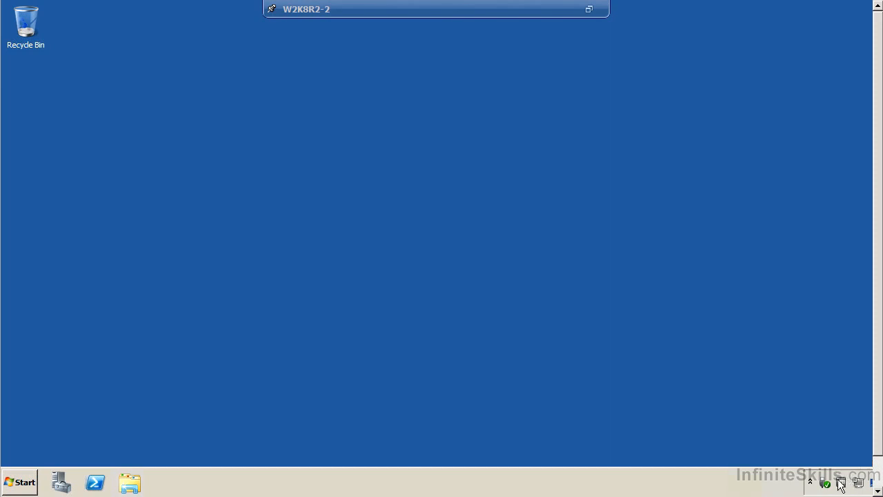
right_click(841, 482)
click(849, 448)
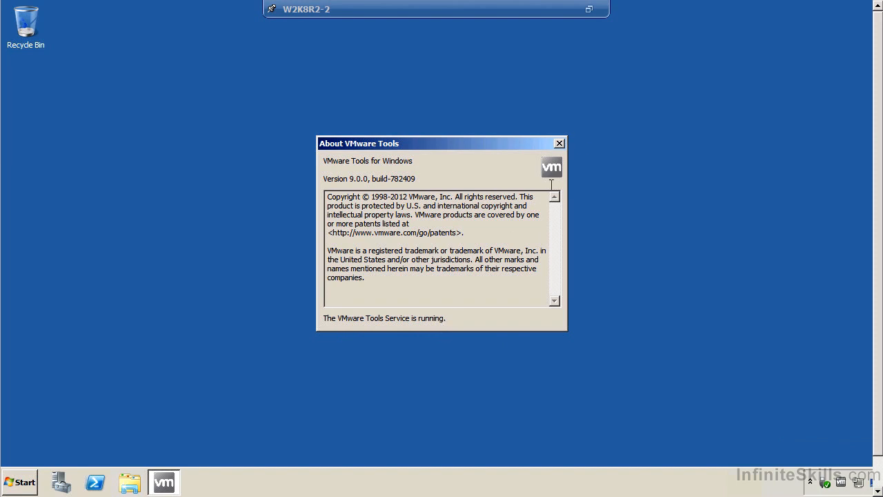
click(559, 145)
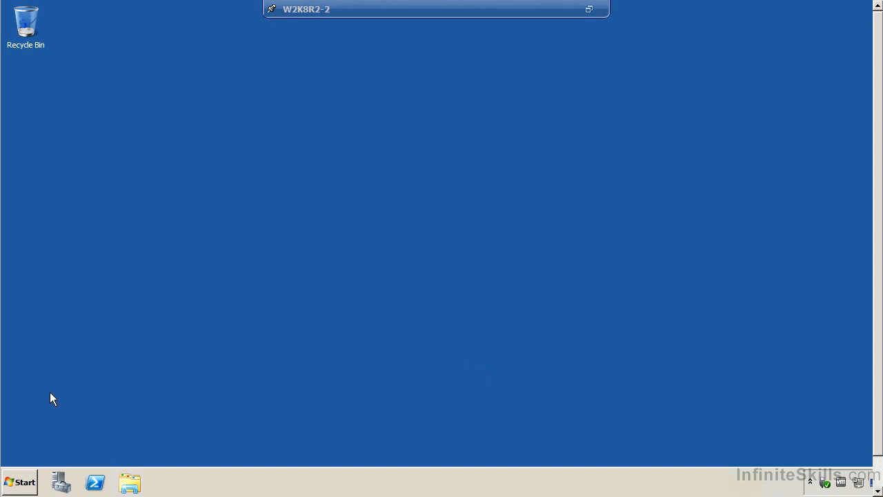
Step: Log the guest off from Start, exit full screen with Ctrl+Alt+Enter, and close the console window
click(18, 483)
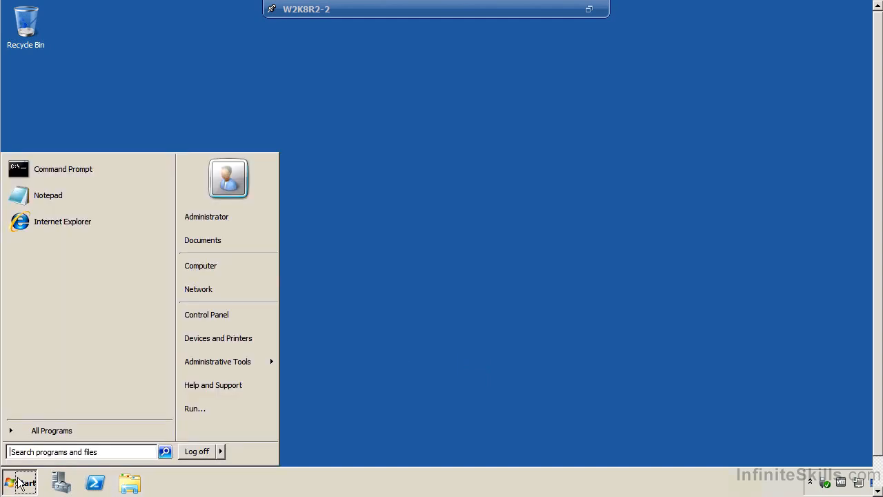
click(210, 451)
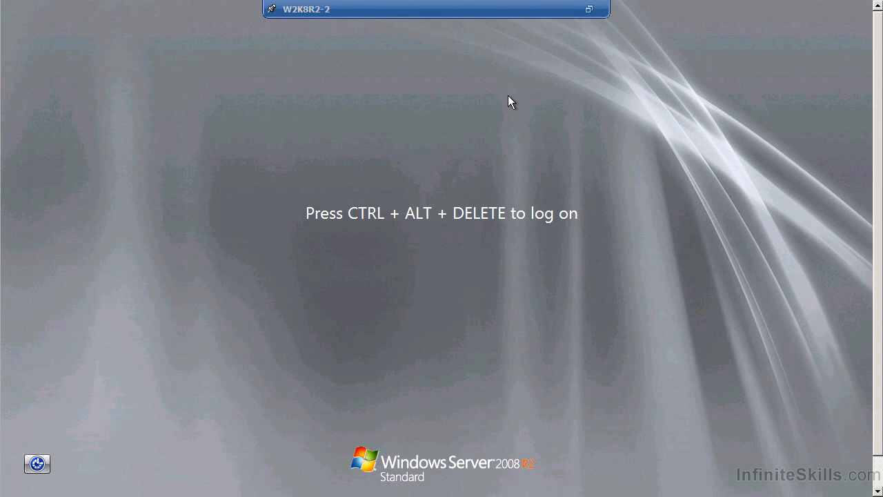
key(ctrl+alt+Return)
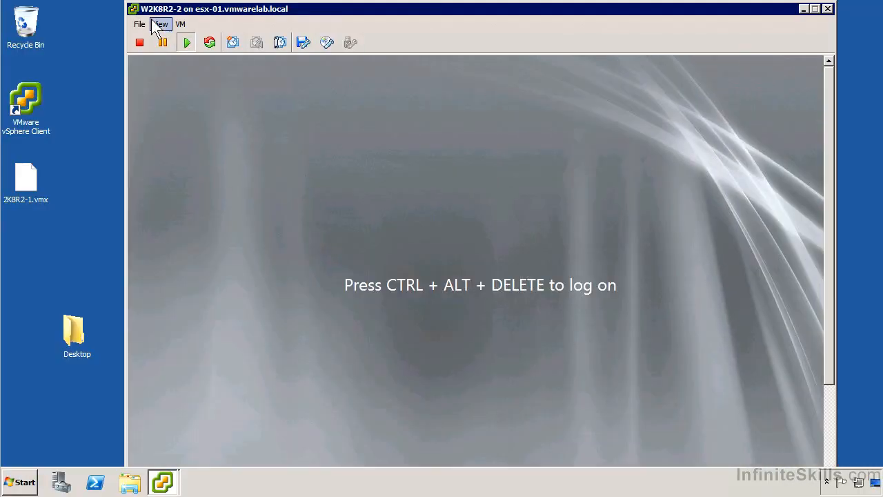
double_click(136, 8)
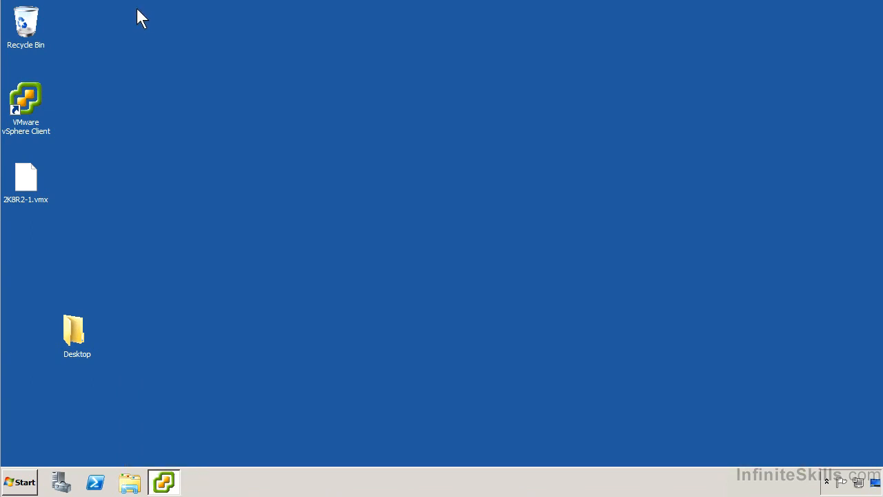